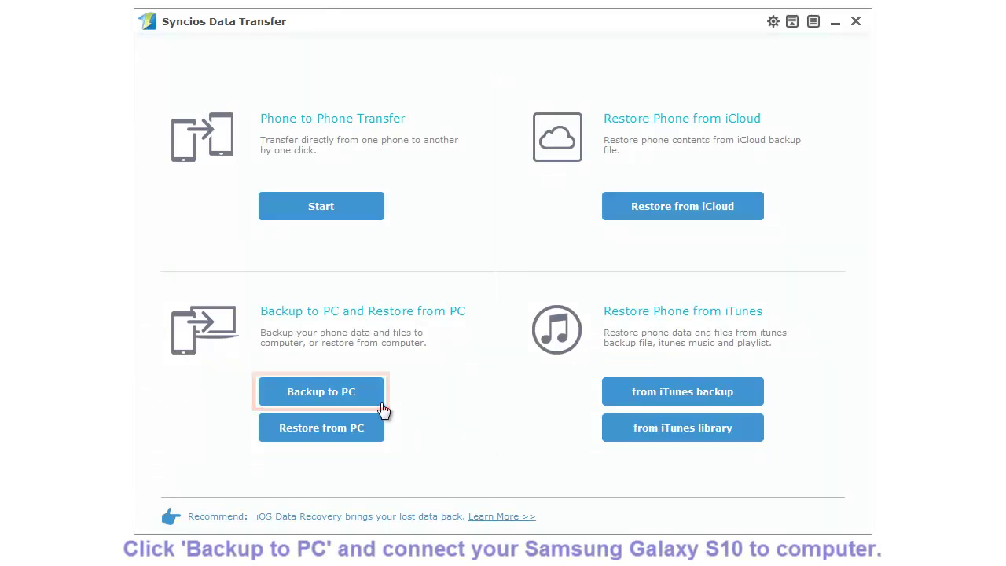
On the Backup to PC page, deselect Contacts, Text messages, Pictures, Videos and Calendars
{"action": "left_click", "coordinate": [381, 405]}
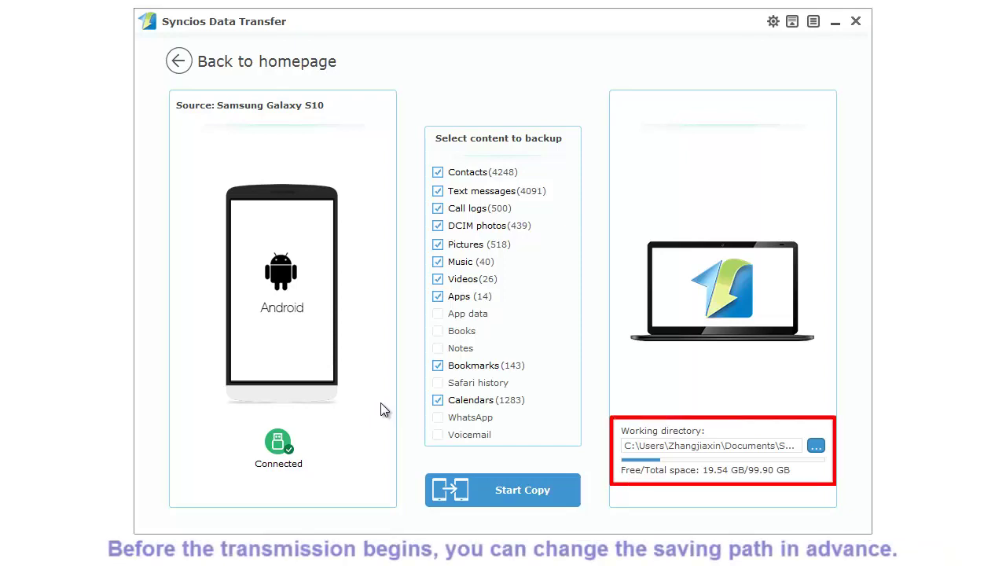
{"action": "left_click", "coordinate": [479, 174]}
{"action": "left_click", "coordinate": [478, 194]}
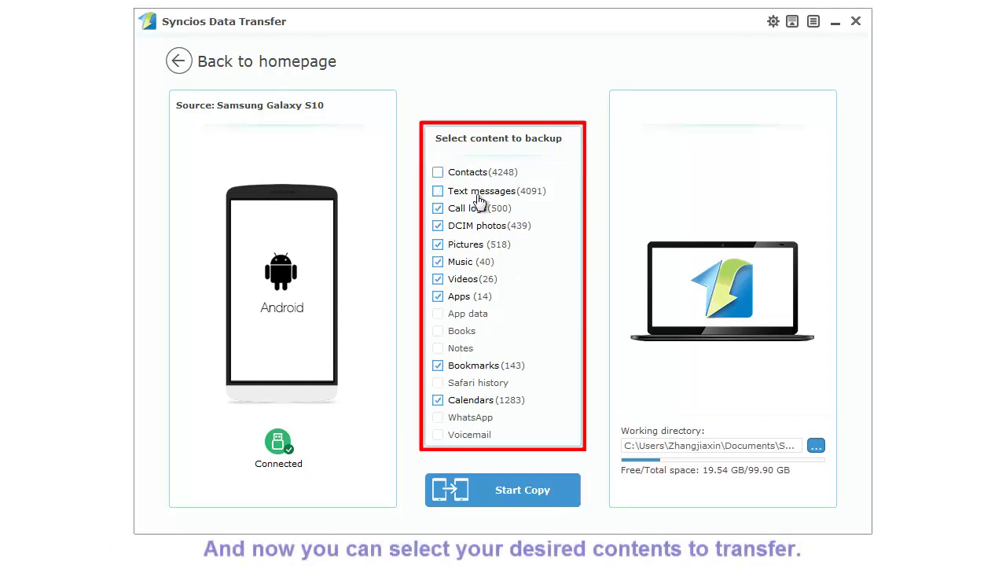
{"action": "left_click", "coordinate": [479, 248]}
{"action": "left_click", "coordinate": [476, 281]}
{"action": "left_click", "coordinate": [473, 404]}
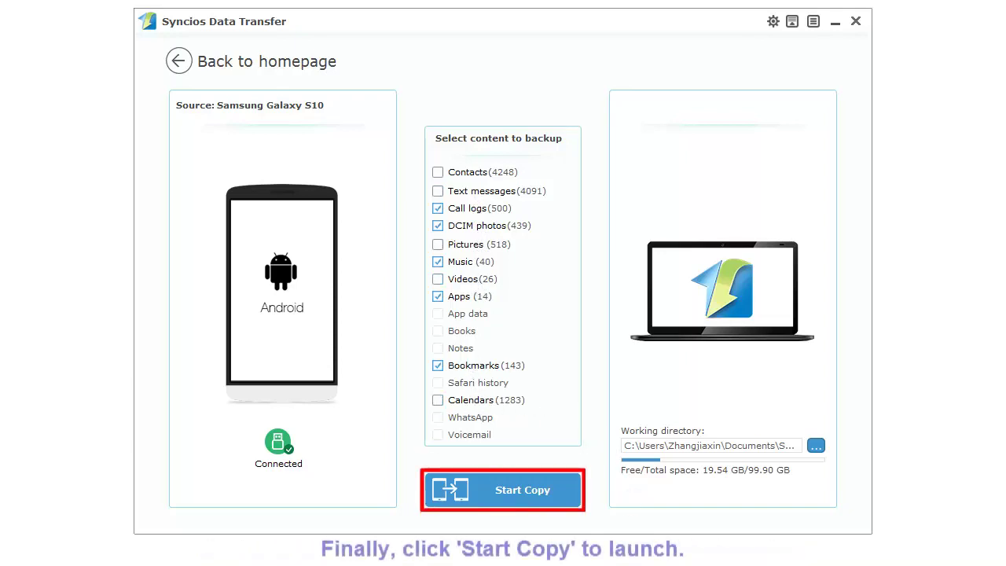
Run the backup of the selected content, then close the backup folder window
{"action": "left_click", "coordinate": [568, 503]}
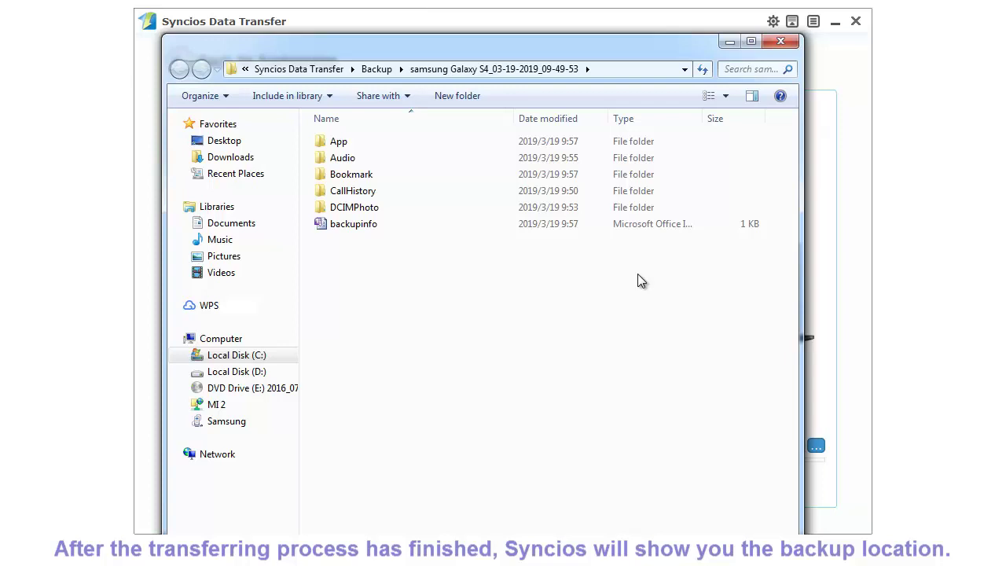
{"action": "left_click", "coordinate": [730, 41]}
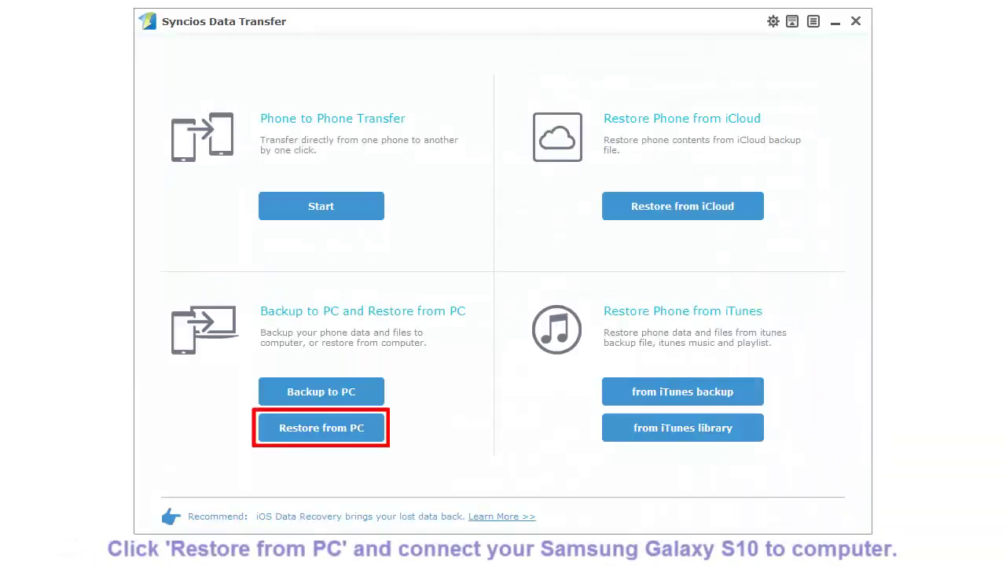
Restore the 11/22/2018 iPhone backup to the phone, excluding Contacts, Pictures, Music and Bookmarks
{"action": "left_click", "coordinate": [378, 440]}
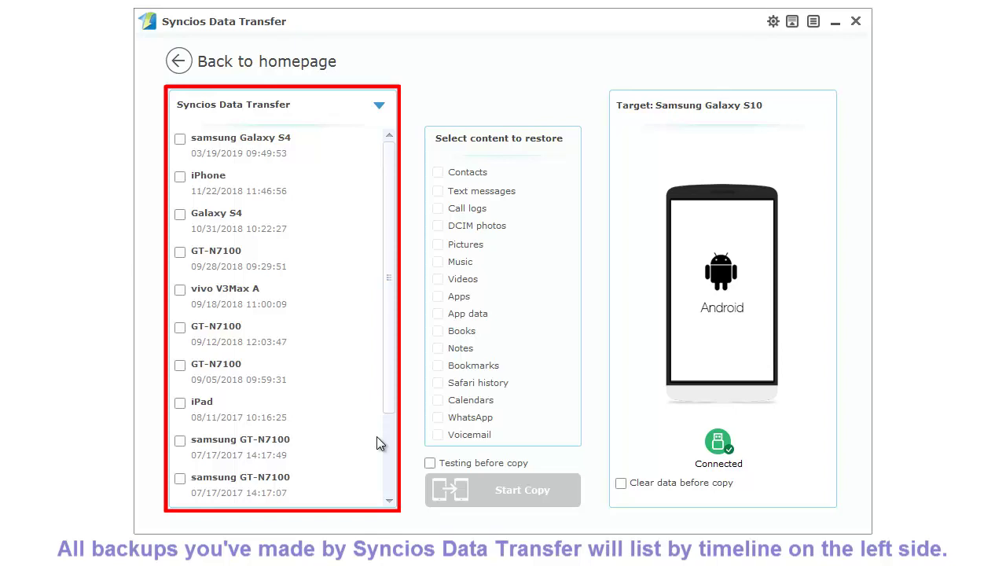
{"action": "left_click", "coordinate": [346, 196]}
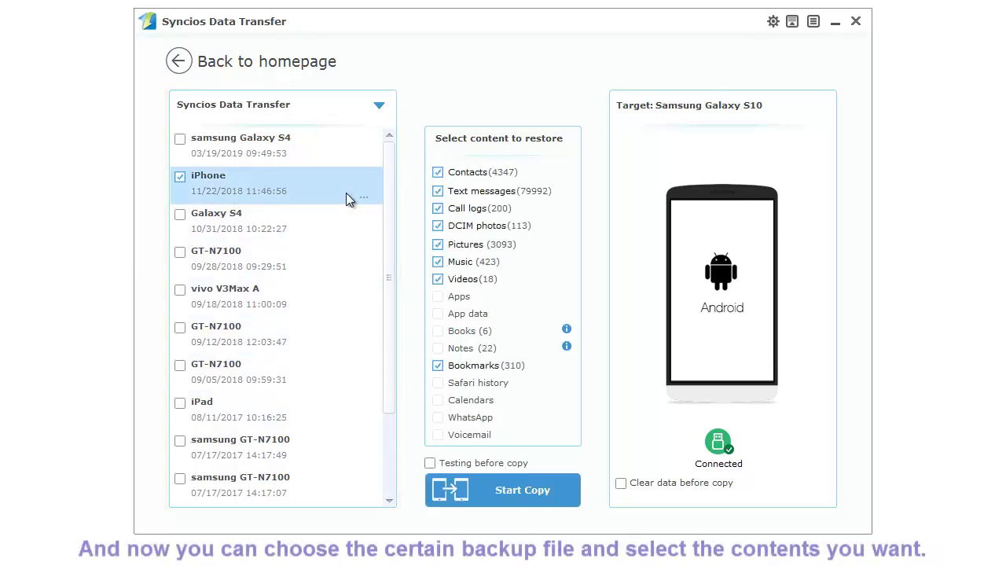
{"action": "left_click", "coordinate": [479, 173]}
{"action": "left_click", "coordinate": [487, 244]}
{"action": "left_click", "coordinate": [464, 266]}
{"action": "left_click", "coordinate": [468, 366]}
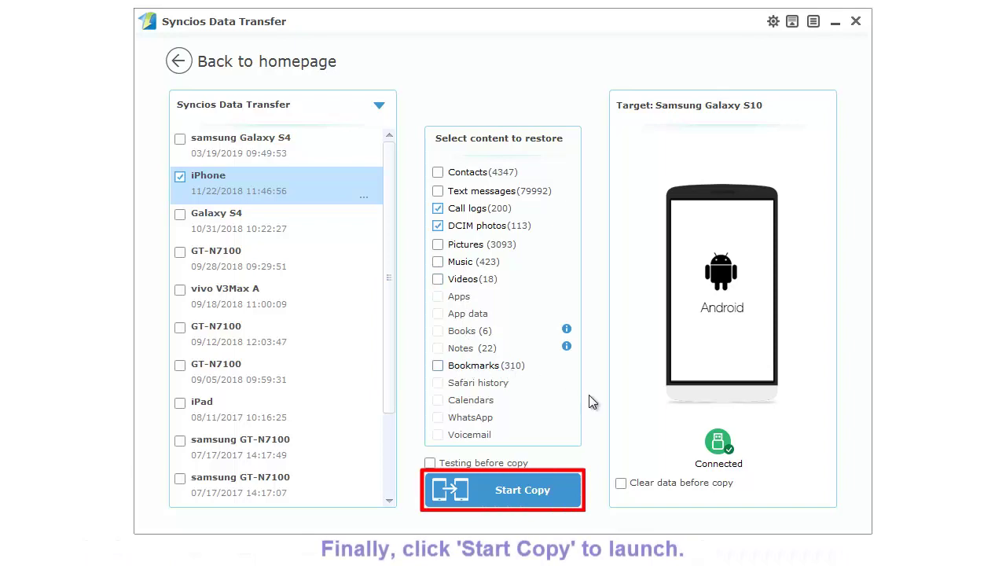
{"action": "left_click", "coordinate": [574, 491]}
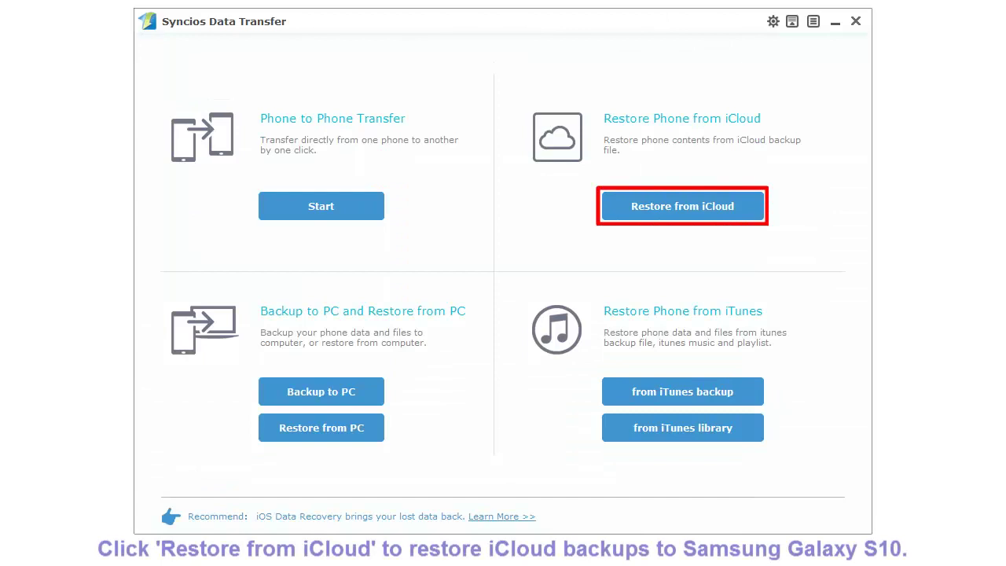
{"action": "left_click", "coordinate": [752, 213]}
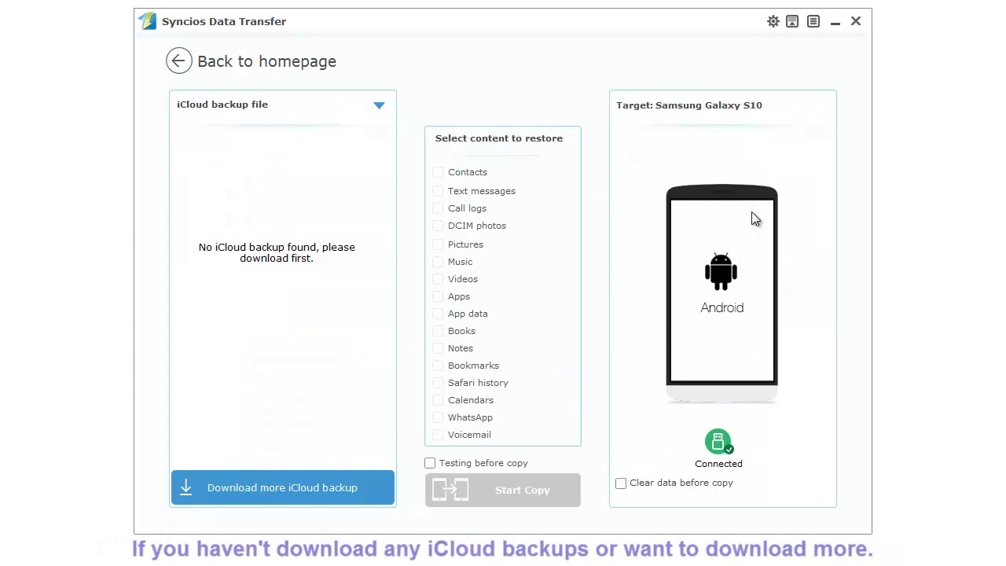
{"action": "left_click", "coordinate": [380, 490]}
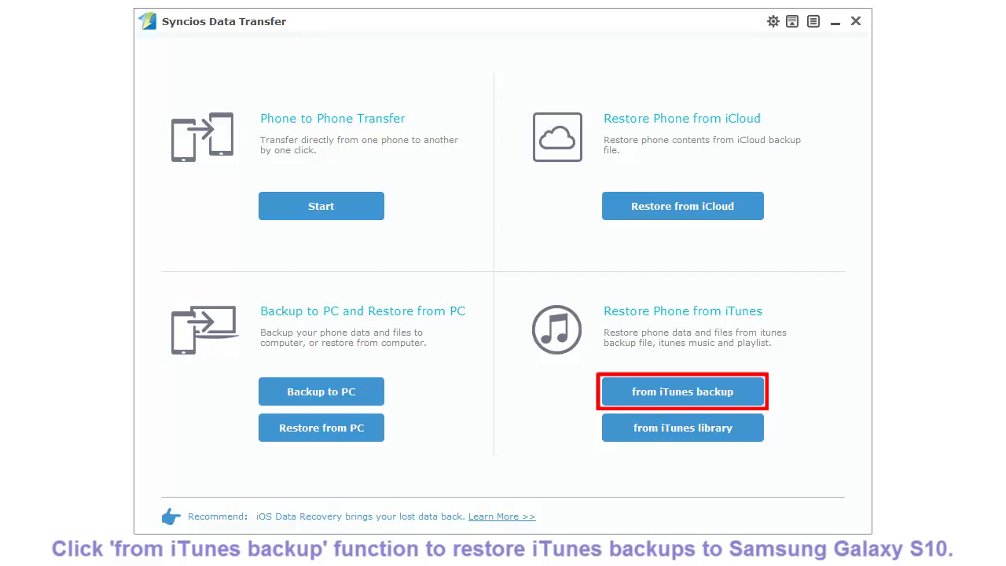
{"action": "left_click", "coordinate": [759, 398]}
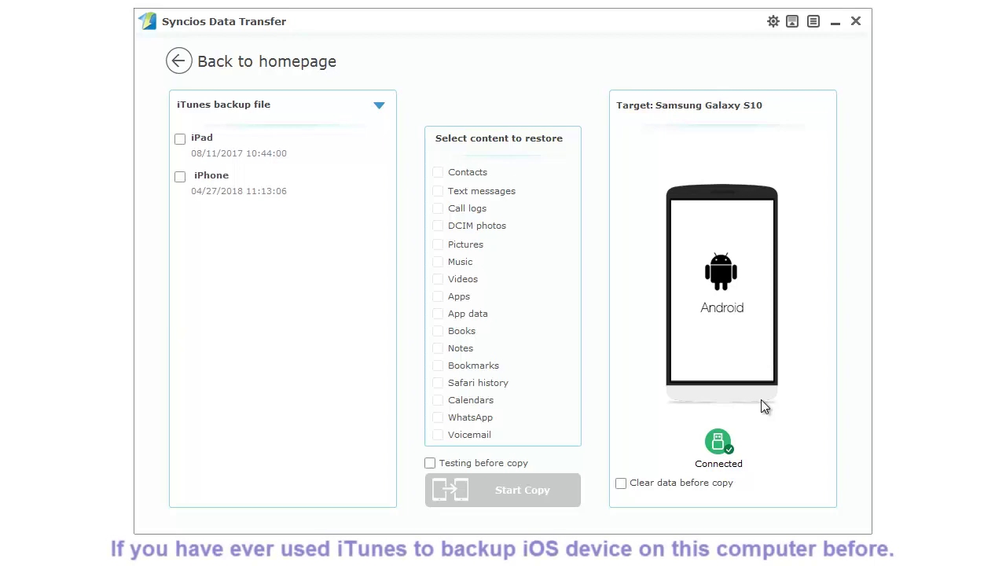
{"action": "left_click", "coordinate": [362, 162]}
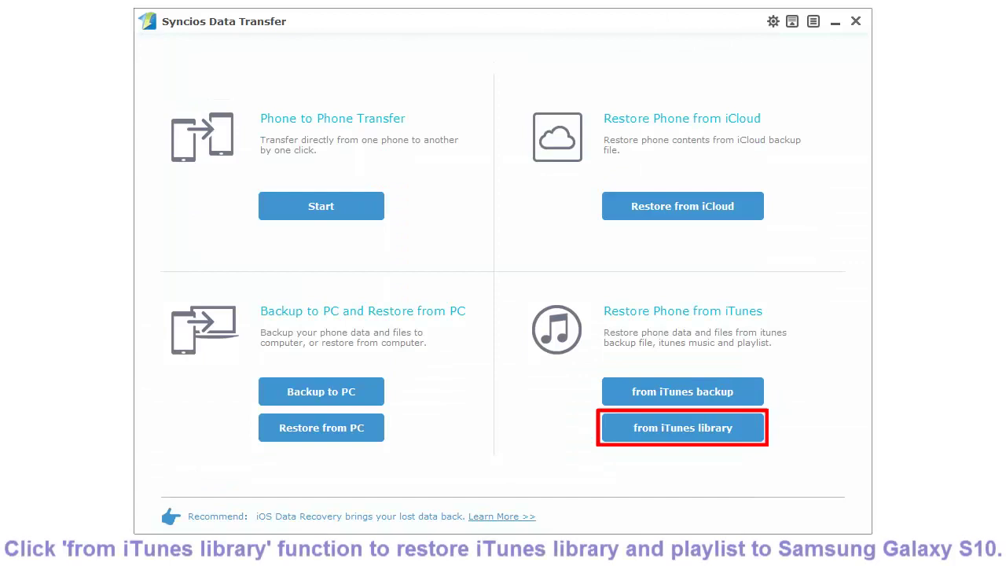
On the iTunes library restore page, select all music and playlists (62.68 MB, 5 songs)
{"action": "left_click", "coordinate": [753, 437]}
{"action": "left_click", "coordinate": [350, 146]}
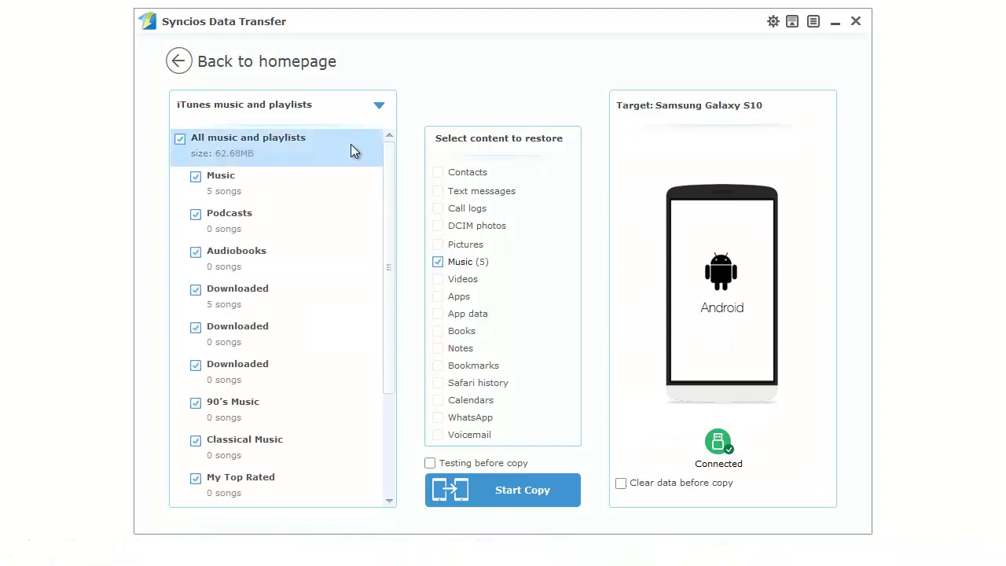